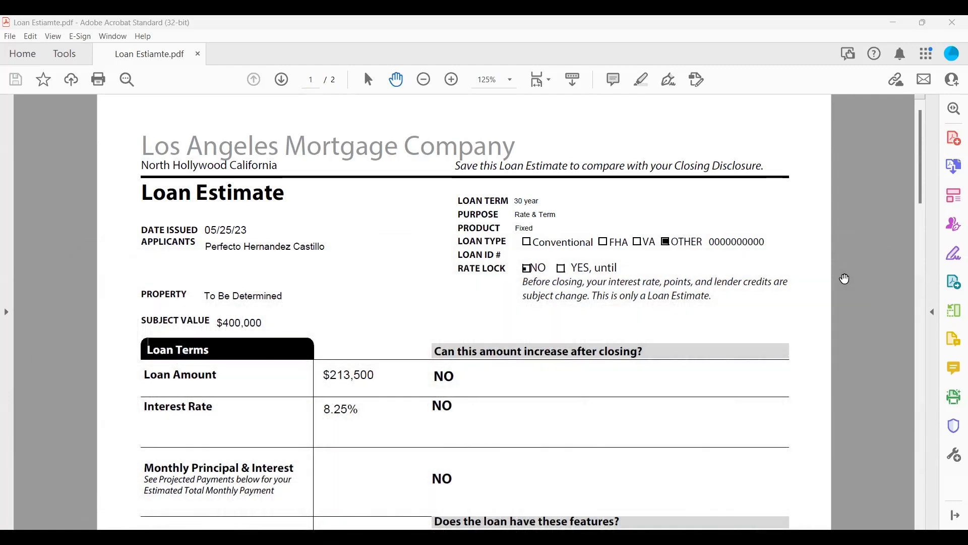
# - Set the loan estimate's issue date to 05/30/23 and replace the applicant with Borrower 1
pyautogui.press('Tab')
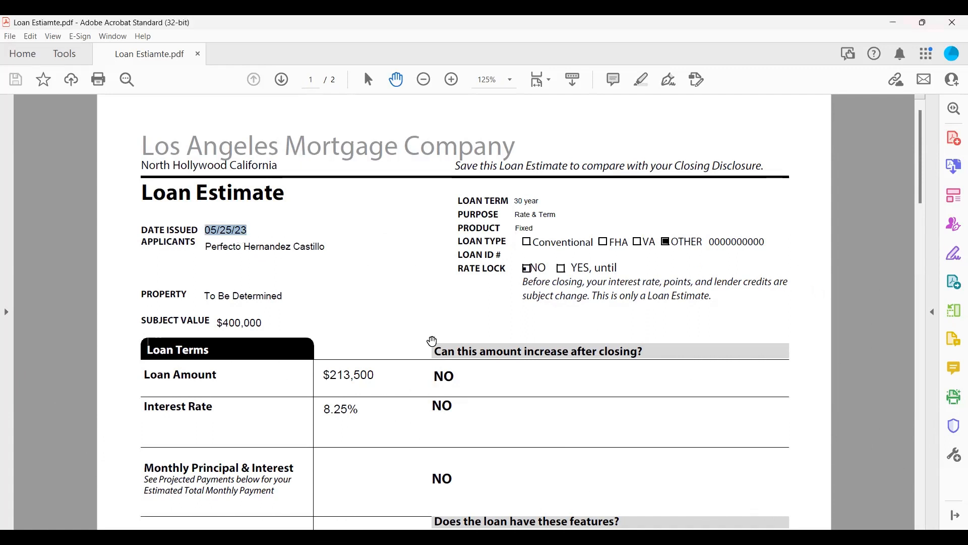
pyautogui.write('05/30/')
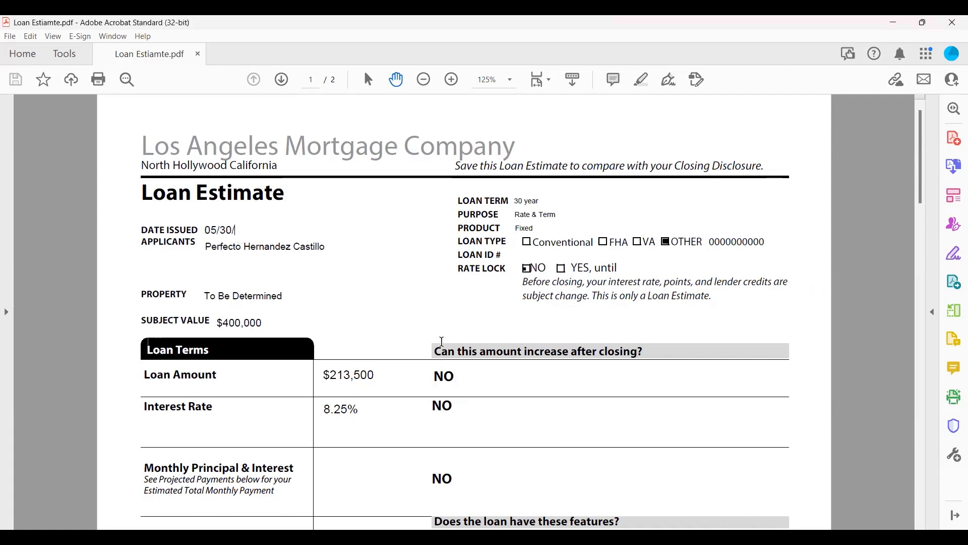
pyautogui.write('23')
pyautogui.press('Tab')
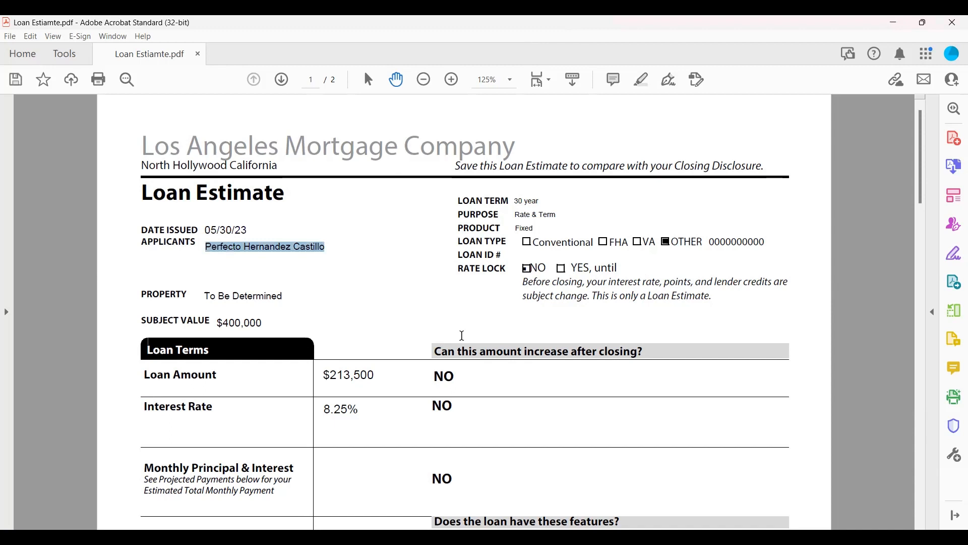
pyautogui.press('BackSpace')
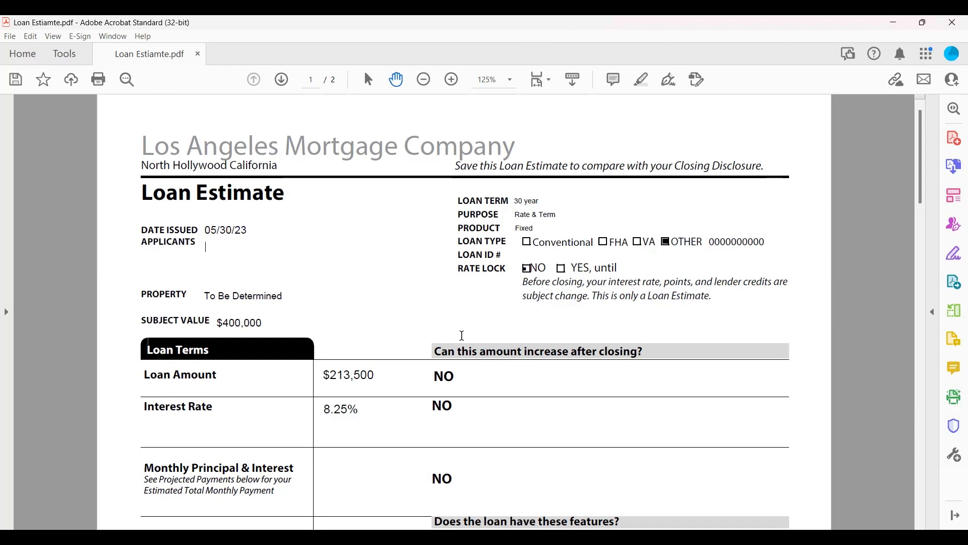
pyautogui.write('Borrower 1')
pyautogui.press('Tab')
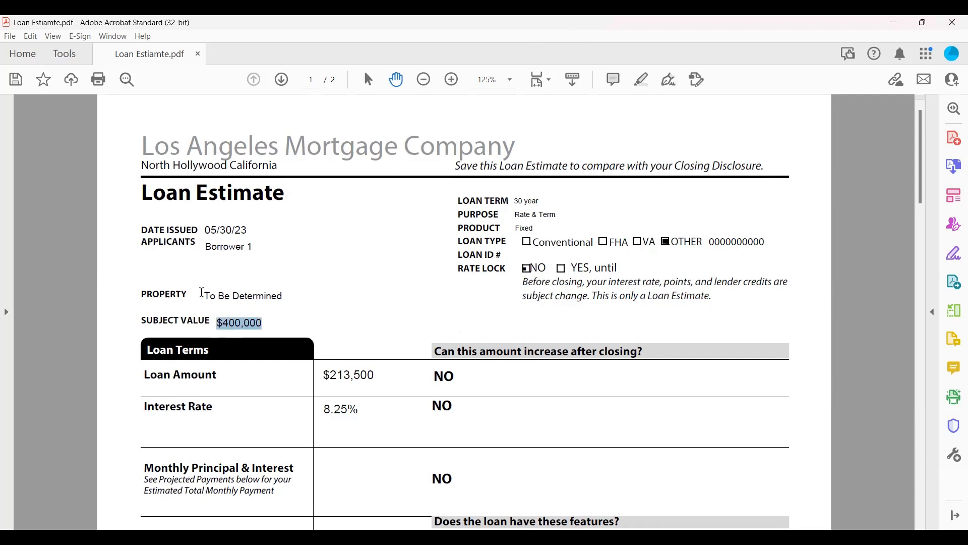
# - Set the subject value to $450,000
pyautogui.click(203, 293)
pyautogui.press('Tab')
pyautogui.write('$450,000')
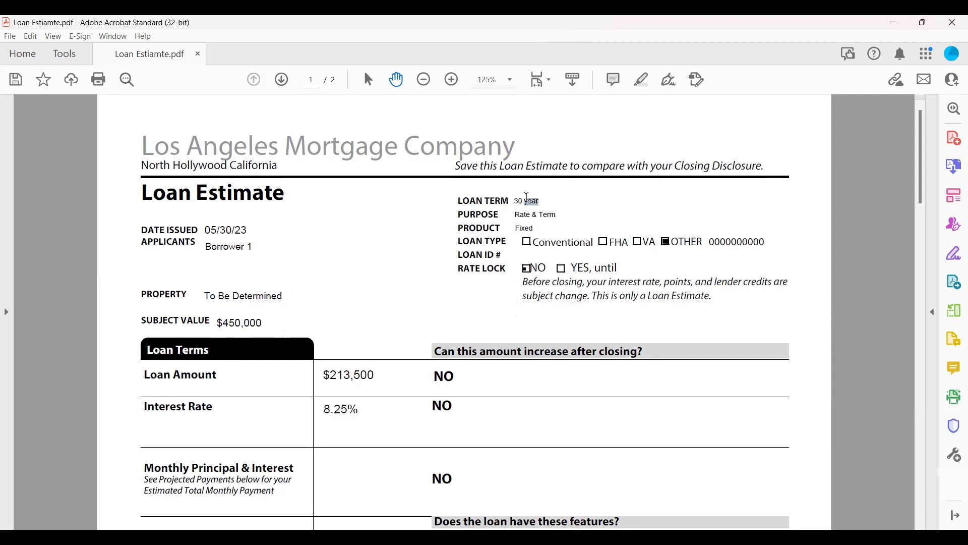
# - Review the loan term, purpose and product, and mark the loan type as Conventional
pyautogui.moveTo(514, 201); pyautogui.dragTo(553, 201)
pyautogui.click(518, 213)
pyautogui.click(526, 228)
pyautogui.click(526, 242)
pyautogui.scroll(-1, 511, 294)
pyautogui.moveTo(322, 353); pyautogui.dragTo(454, 356)
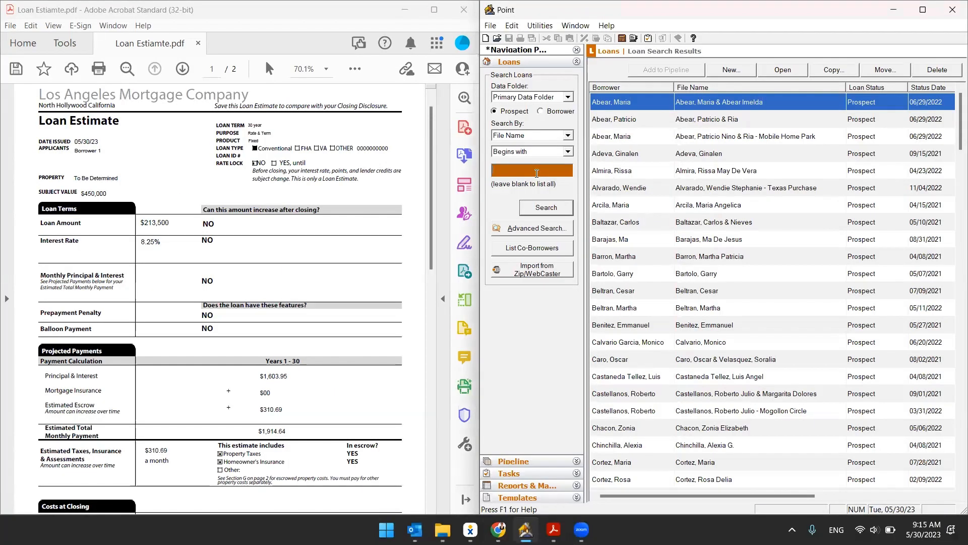
# - In Point, search the loans for file names beginning with "tes" and open the "Test, Conventional" file
pyautogui.write('tes')
pyautogui.press('Return')
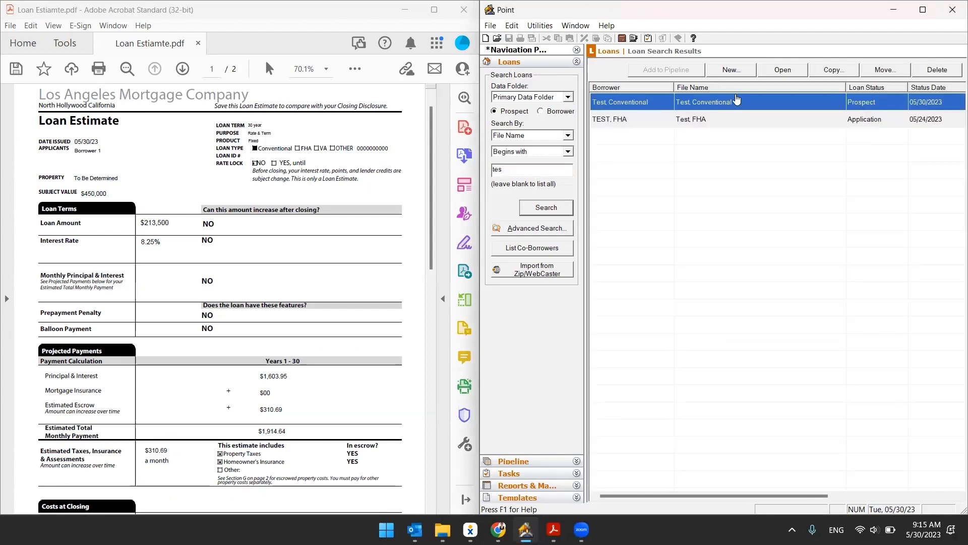
pyautogui.doubleClick(736, 105)
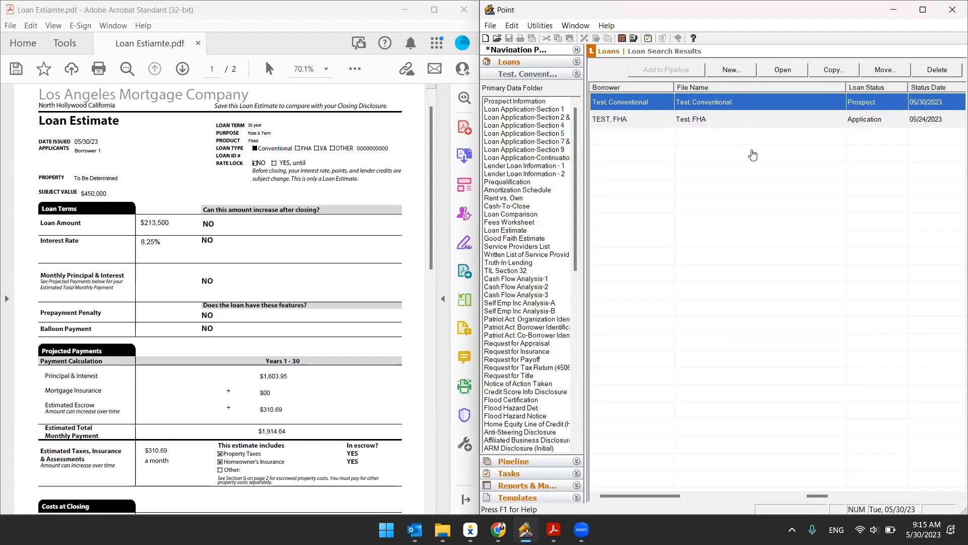
pyautogui.click(962, 62)
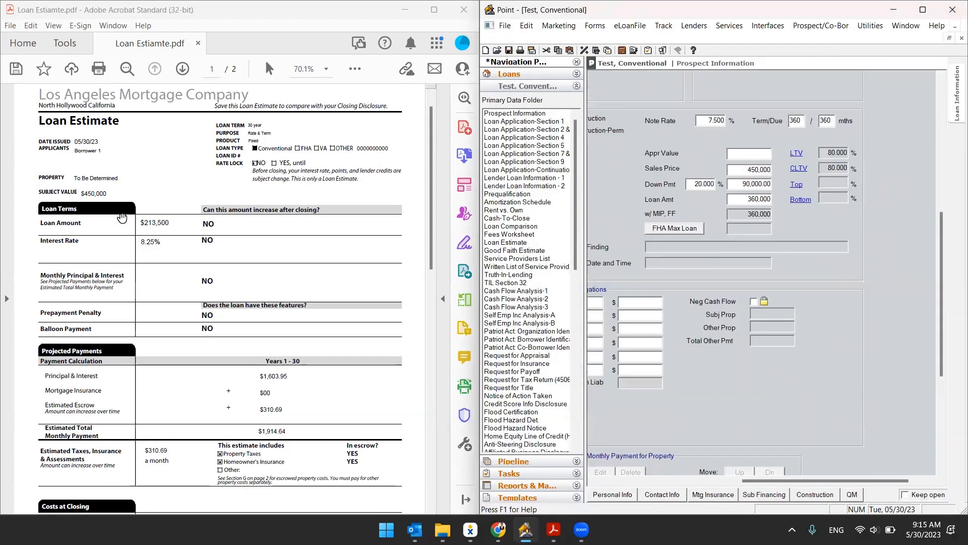
# - In the Loan Estimate PDF, set the loan amount to $360,000 and the interest rate to 7.5%
pyautogui.doubleClick(151, 223)
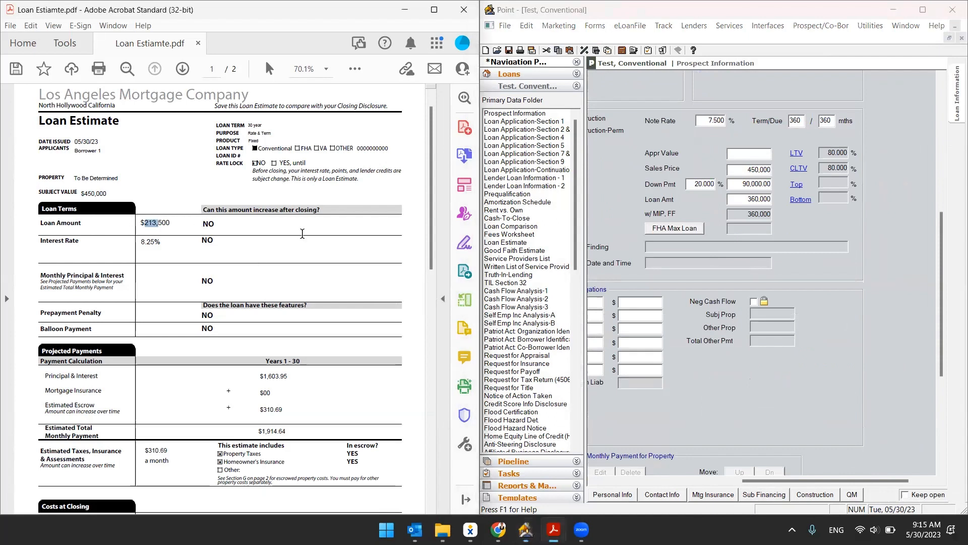
pyautogui.press('Delete')
pyautogui.press('Delete')
pyautogui.moveTo(155, 242); pyautogui.dragTo(121, 245)
pyautogui.write('7.5')
# - Fill in the projected payments with $2,517.17 principal and interest, $558.75 escrow and taxes, and a $3,075.92 monthly total
pyautogui.scroll(-2, 161, 247)
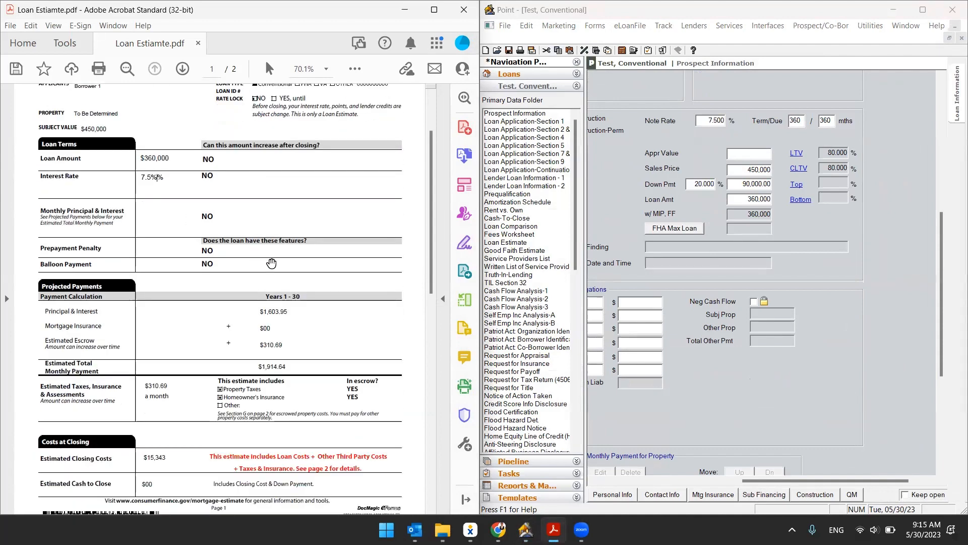
pyautogui.scroll(1, 283, 255)
pyautogui.scroll(-3, 880, 332)
pyautogui.scroll(1, 880, 332)
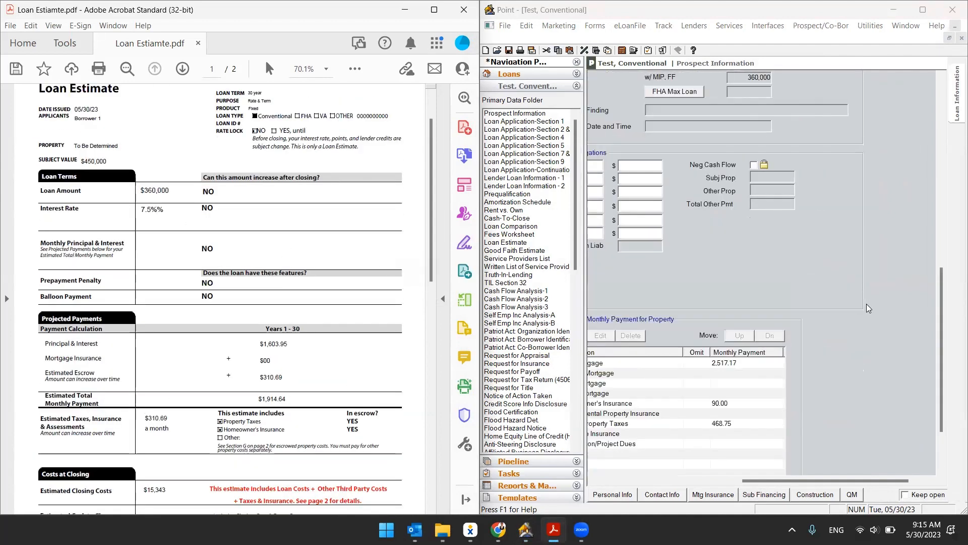
pyautogui.scroll(-1, 880, 332)
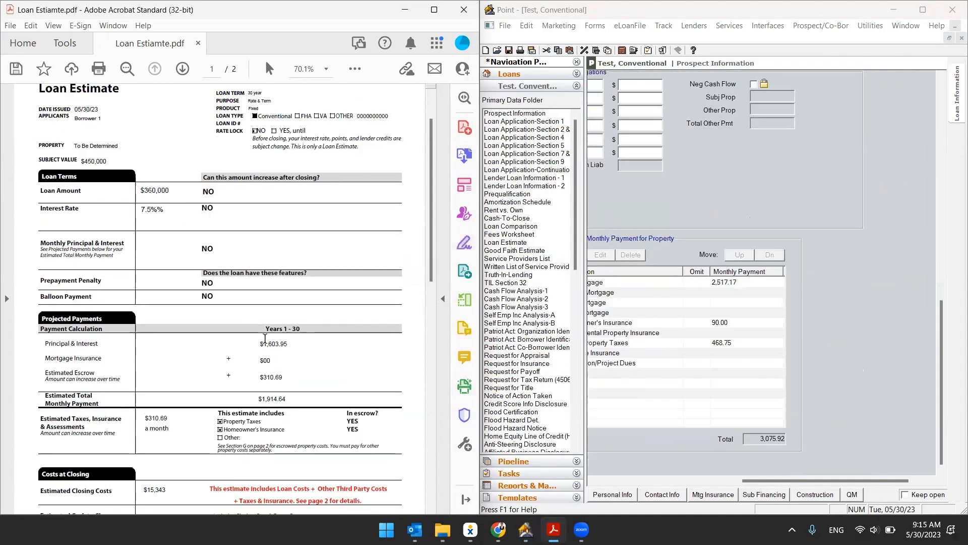
pyautogui.moveTo(263, 344); pyautogui.dragTo(276, 345)
pyautogui.press('BackSpace')
pyautogui.moveTo(262, 377); pyautogui.dragTo(279, 377)
pyautogui.press('BackSpace')
pyautogui.write('558.75')
pyautogui.click(391, 387)
# - Examine the monthly total, escrow entries and costs at closing on page 1, and the closing cost details on page 2
pyautogui.moveTo(520, 246); pyautogui.dragTo(583, 249)
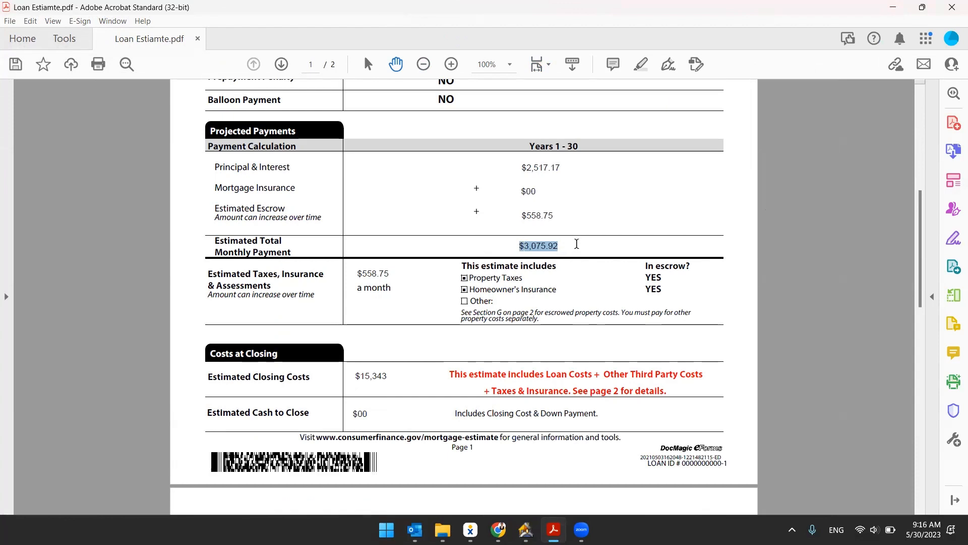
pyautogui.moveTo(526, 215); pyautogui.dragTo(601, 220)
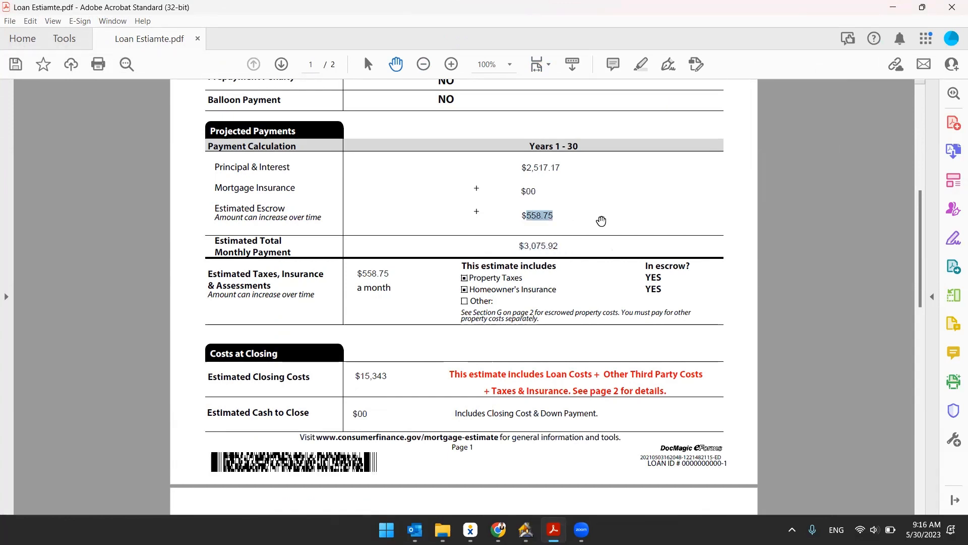
pyautogui.moveTo(360, 273); pyautogui.dragTo(386, 270)
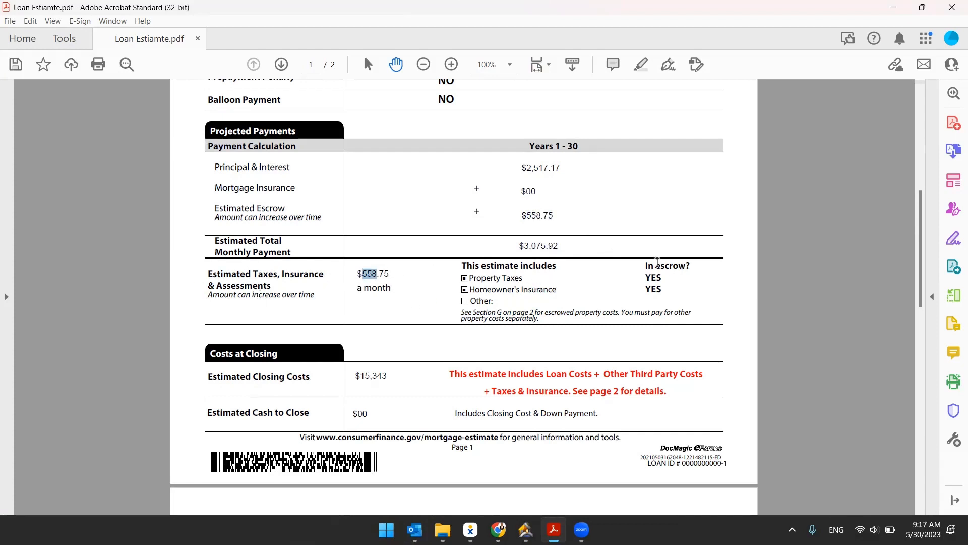
pyautogui.moveTo(646, 274); pyautogui.dragTo(663, 289)
pyautogui.click(869, 295)
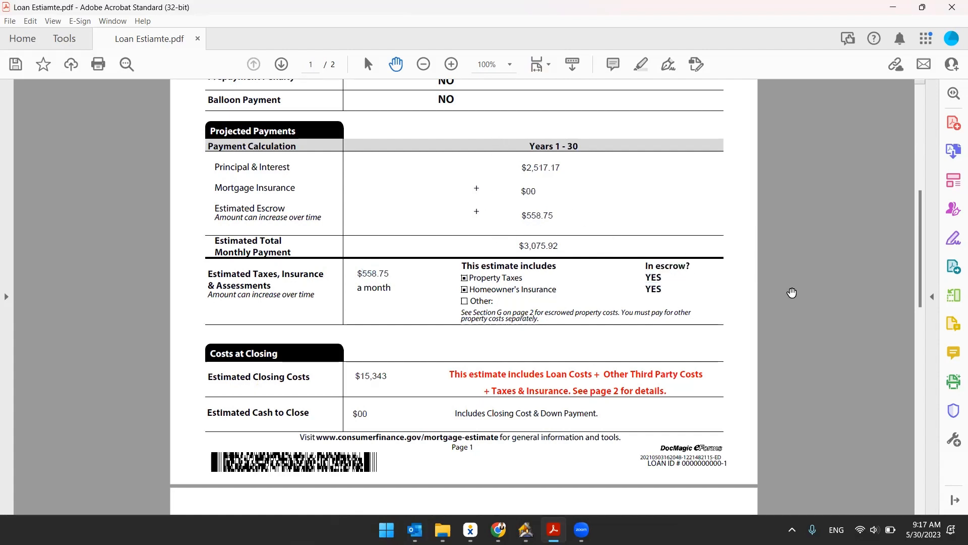
pyautogui.scroll(-3, 783, 320)
pyautogui.scroll(-1, 783, 321)
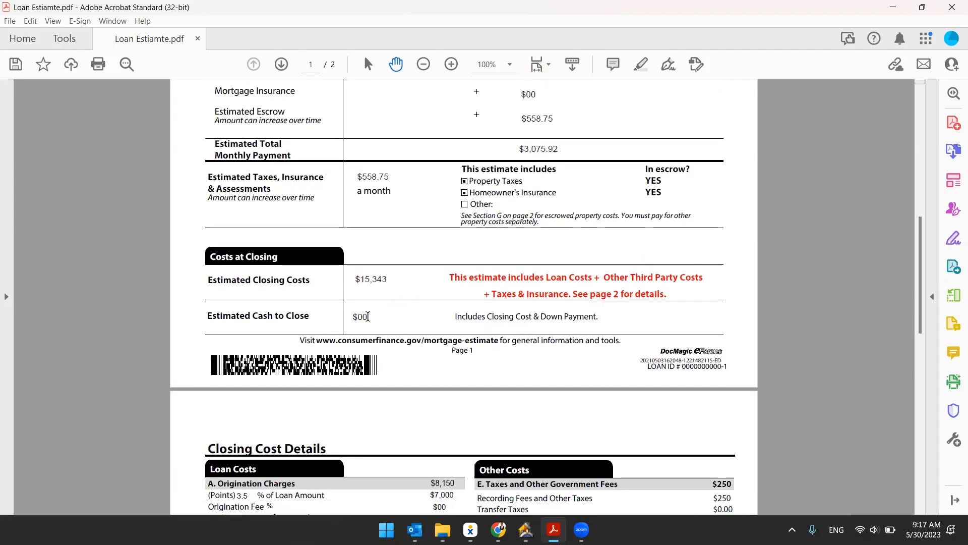
pyautogui.scroll(-5, 729, 320)
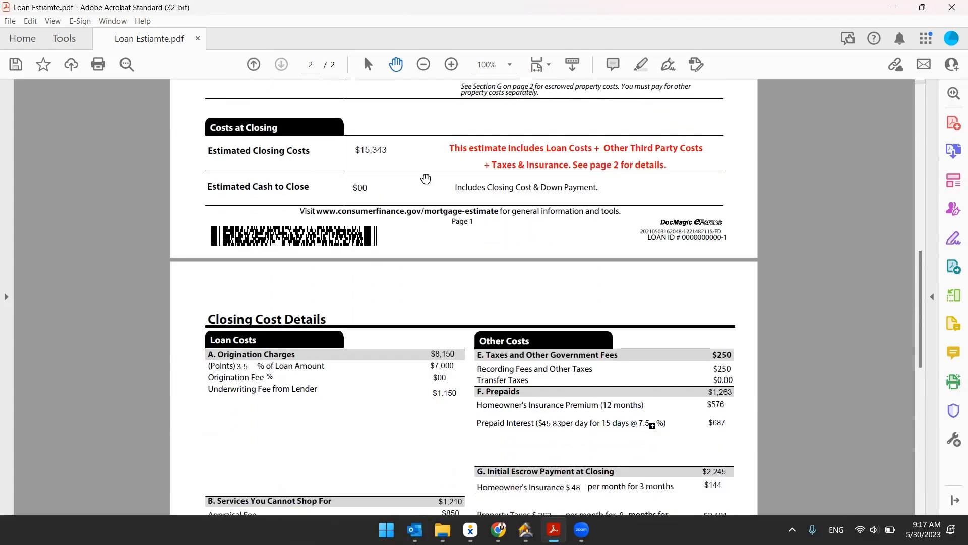
pyautogui.scroll(-10, 779, 257)
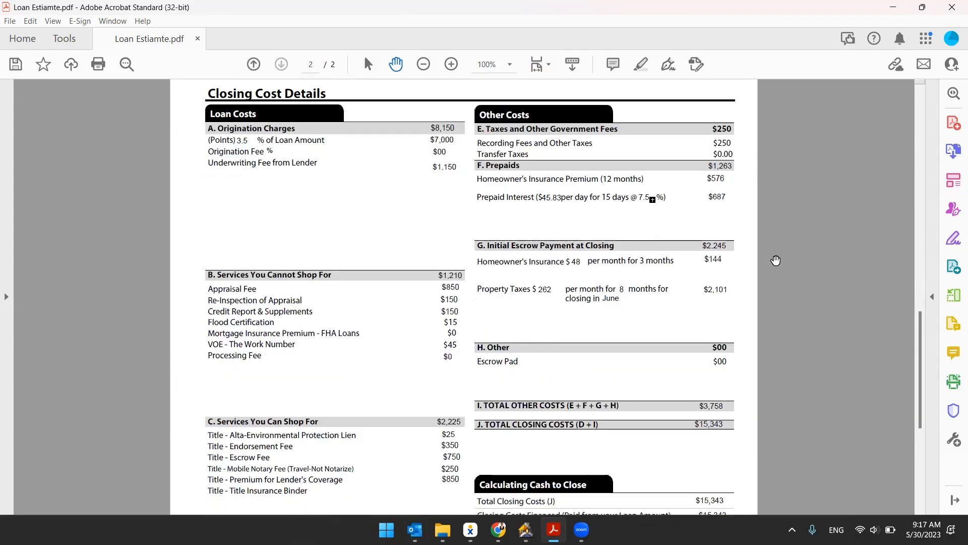
# - In the origination charges, set the points to 1.5% and $5,400, and the section A total to $6,550
pyautogui.scroll(2, 776, 260)
pyautogui.press('Tab')
pyautogui.write('1.5')
pyautogui.press('Tab')
pyautogui.write('5400')
pyautogui.press('Delete')
pyautogui.press('Delete')
pyautogui.write('6,550')
# - Set the appraisal fee to $650 and the section B total to $1,010
pyautogui.scroll(-1, 341, 357)
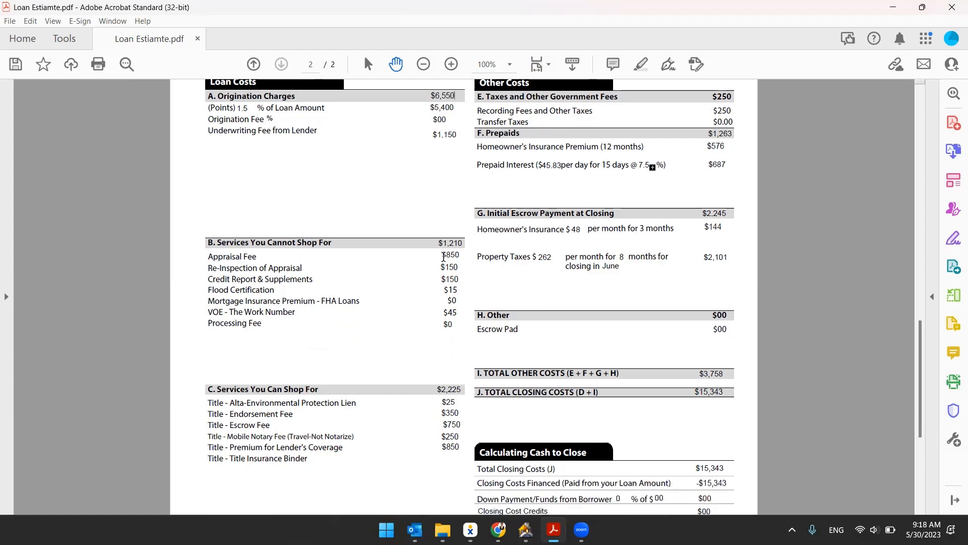
pyautogui.doubleClick(443, 256)
pyautogui.write('6580')
pyautogui.press('BackSpace')
pyautogui.press('BackSpace')
pyautogui.write('0')
pyautogui.moveTo(444, 267)
pyautogui.mouseDown()
pyautogui.moveTo(461, 268)
pyautogui.moveTo(447, 265)
pyautogui.mouseUp()
pyautogui.click(433, 268)
pyautogui.click(444, 244)
pyautogui.press('BackSpace')
pyautogui.write('.010')
# - Set the title premium for lender's coverage to $650, the title insurance binder to $300 and the section C total to $2,325
pyautogui.scroll(-2, 429, 445)
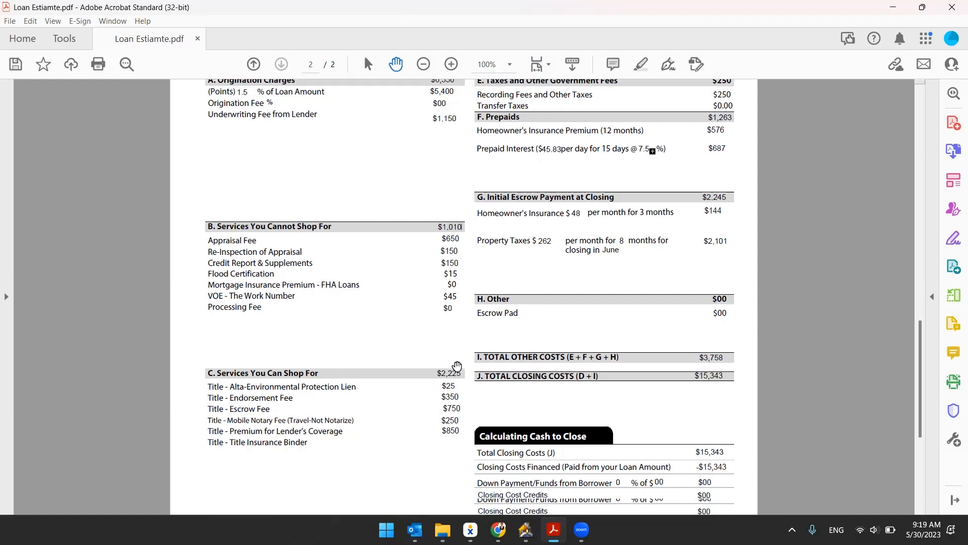
pyautogui.scroll(-1, 430, 445)
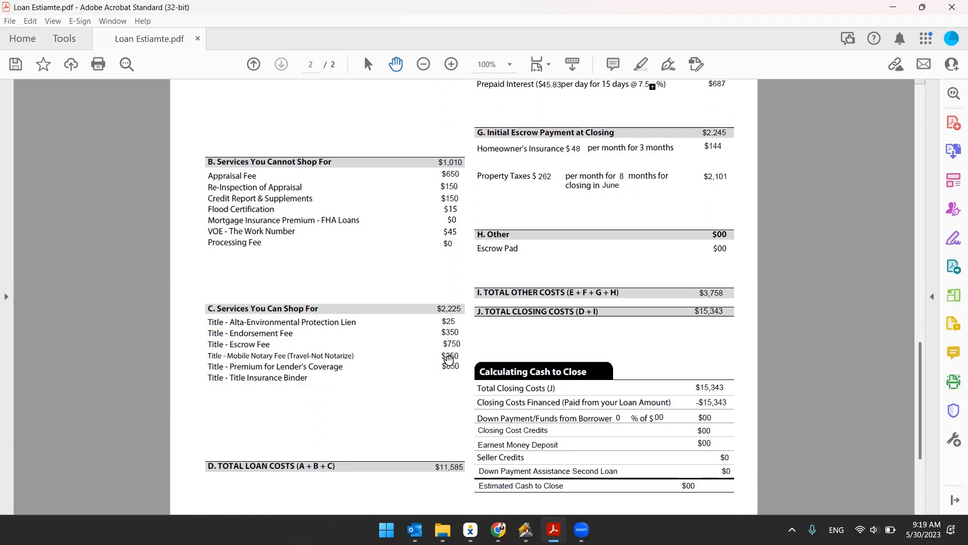
pyautogui.click(460, 367)
pyautogui.press('BackSpace')
pyautogui.press('BackSpace')
pyautogui.press('BackSpace')
pyautogui.write('650')
pyautogui.write('$300')
pyautogui.doubleClick(442, 305)
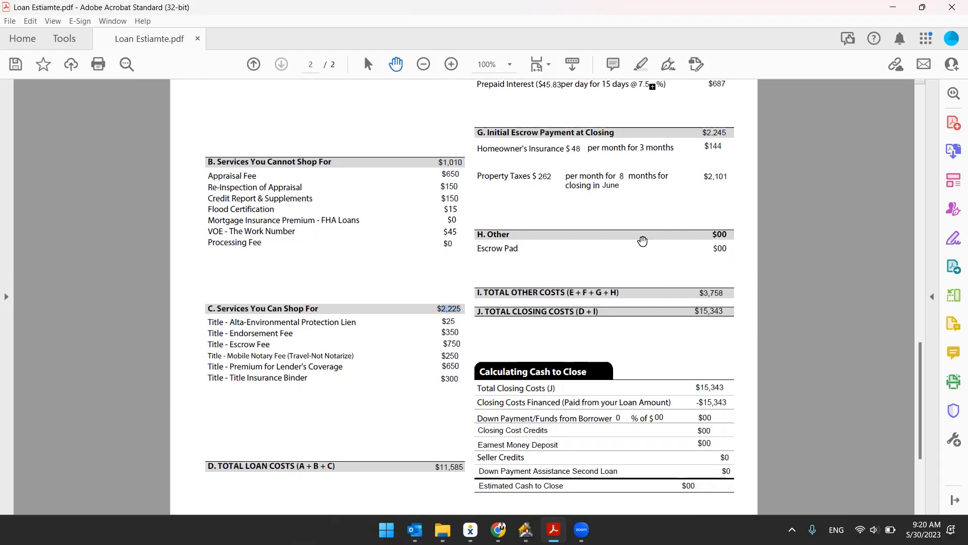
pyautogui.write('2,325')
# - Set the total loan costs in section D to $9,885
pyautogui.scroll(1, 373, 371)
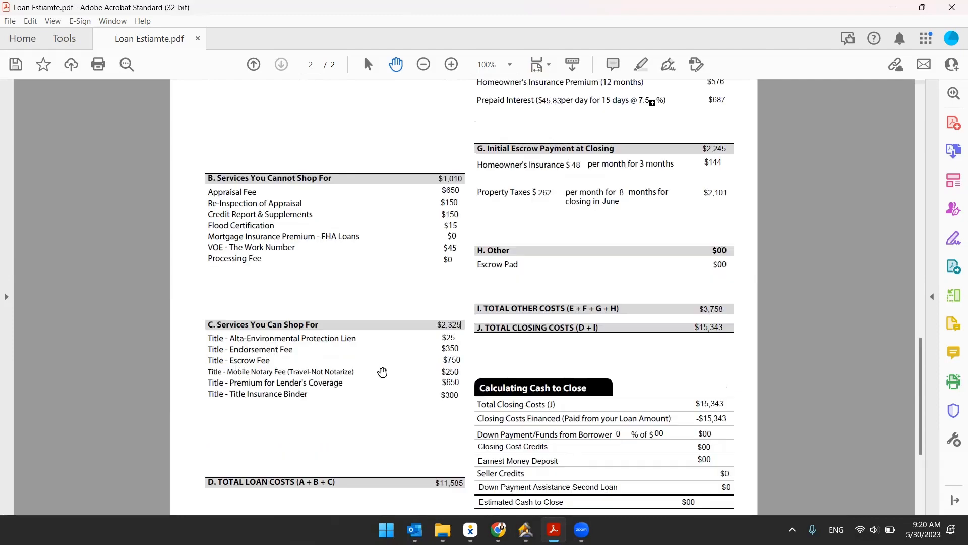
pyautogui.scroll(-4, 450, 424)
pyautogui.click(441, 420)
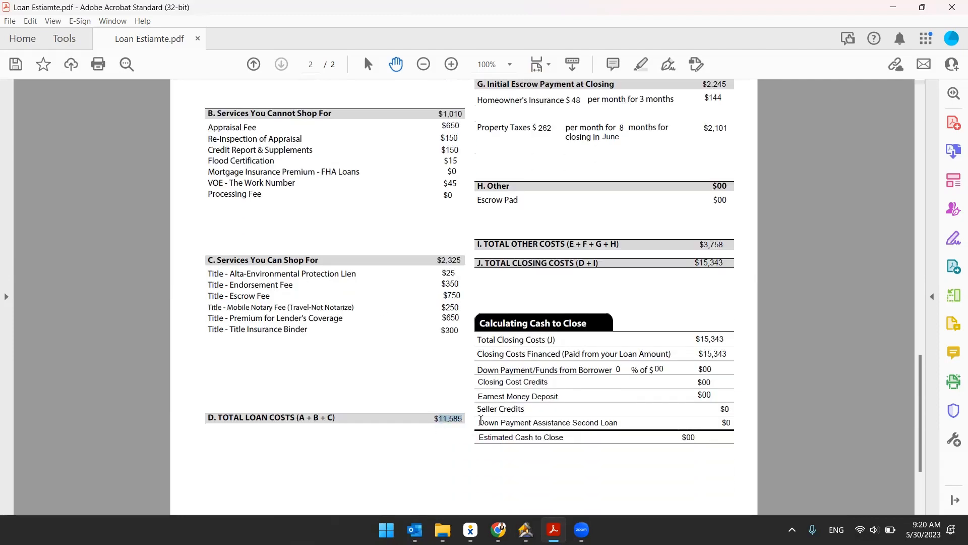
pyautogui.scroll(2, 358, 388)
pyautogui.scroll(-3, 360, 396)
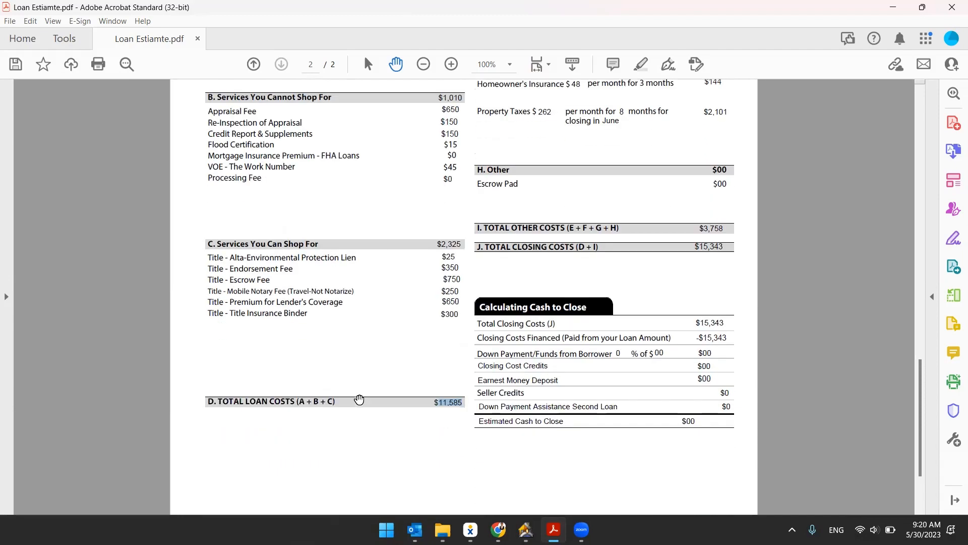
pyautogui.scroll(2, 362, 401)
pyautogui.scroll(-1, 444, 418)
pyautogui.write('9.885')
pyautogui.press('Return')
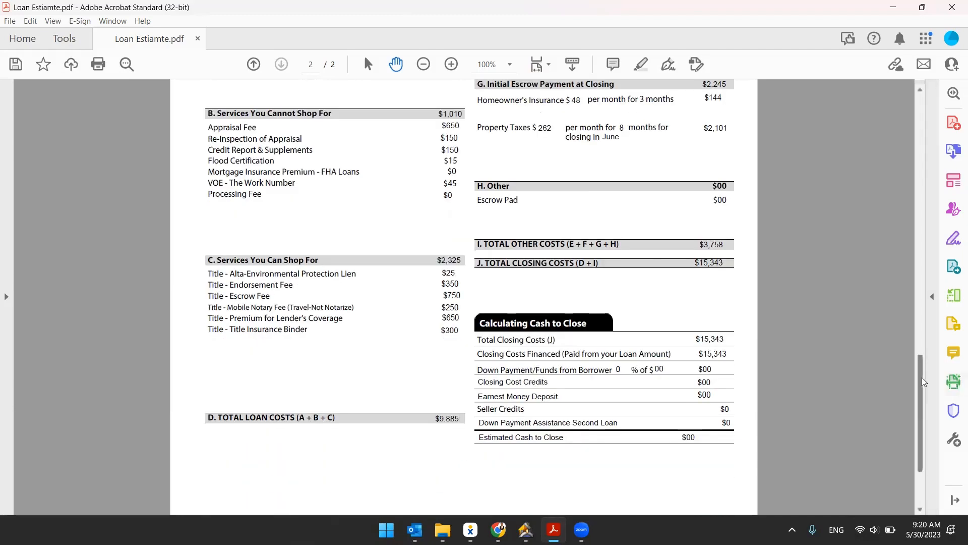
# - In the prepaids, set the 12-month homeowner's insurance premium to $1,080 and the prepaid interest rate to $75 per day
pyautogui.moveTo(922, 377); pyautogui.dragTo(927, 337)
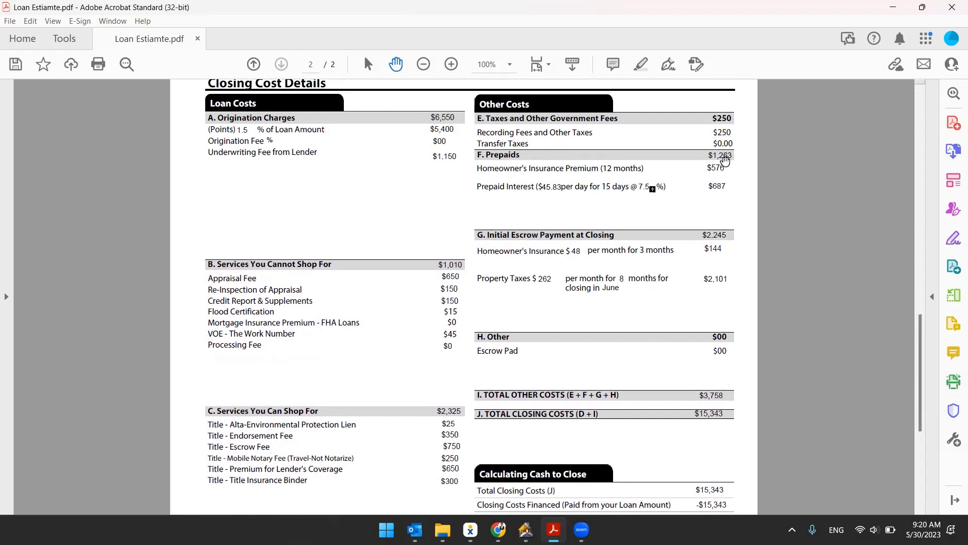
pyautogui.moveTo(711, 168); pyautogui.dragTo(724, 168)
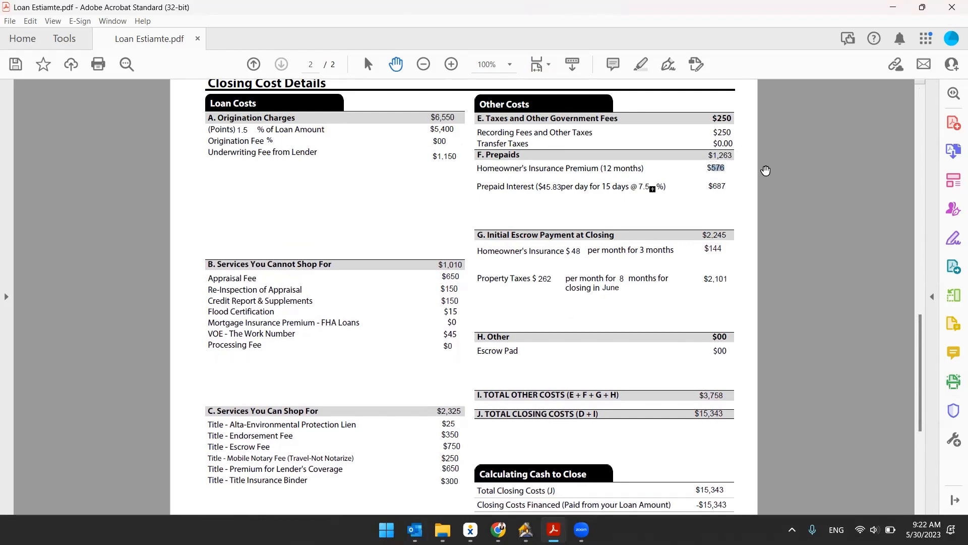
pyautogui.write('1,080')
pyautogui.doubleClick(548, 186)
pyautogui.write('75')
# - Set the prepaid interest amount to $1.125 and the section F prepaids total to $2,205
pyautogui.moveTo(712, 186); pyautogui.dragTo(758, 199)
pyautogui.press('BackSpace')
pyautogui.write('1')
pyautogui.write('.125')
pyautogui.write('2,205')
# - In the initial escrow payment, set homeowner's insurance to $90 per month with an amount of $270
pyautogui.write('90')
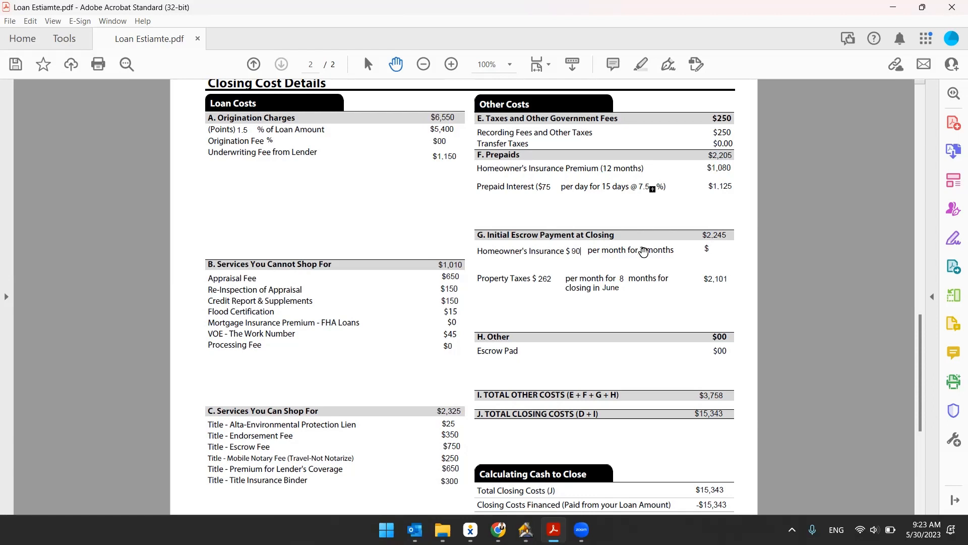
pyautogui.click(716, 247)
pyautogui.write('270')
# - Set the escrowed property taxes to $468.75 per month for 8 months, with an amount of $3,750
pyautogui.doubleClick(551, 275)
pyautogui.write('468.75')
pyautogui.press('Tab')
pyautogui.press('BackSpace')
pyautogui.click(724, 280)
pyautogui.write('3,750')
# - Set the section G initial escrow payment total to $4.020
pyautogui.moveTo(707, 234); pyautogui.dragTo(775, 244)
pyautogui.press('BackSpace')
pyautogui.write('4.05')
pyautogui.write('0')
# - Set the section I total other costs to $6,475
pyautogui.scroll(-3, 764, 337)
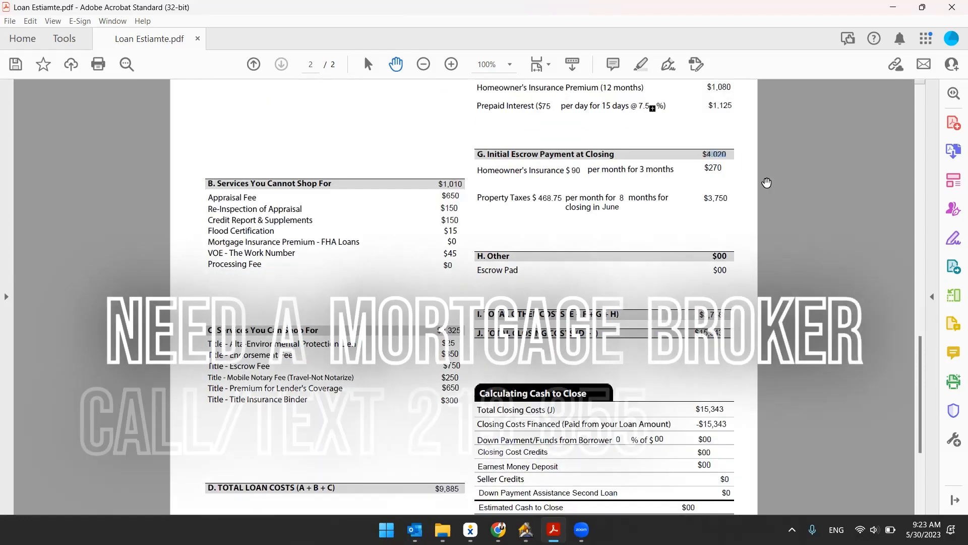
pyautogui.scroll(3, 720, 359)
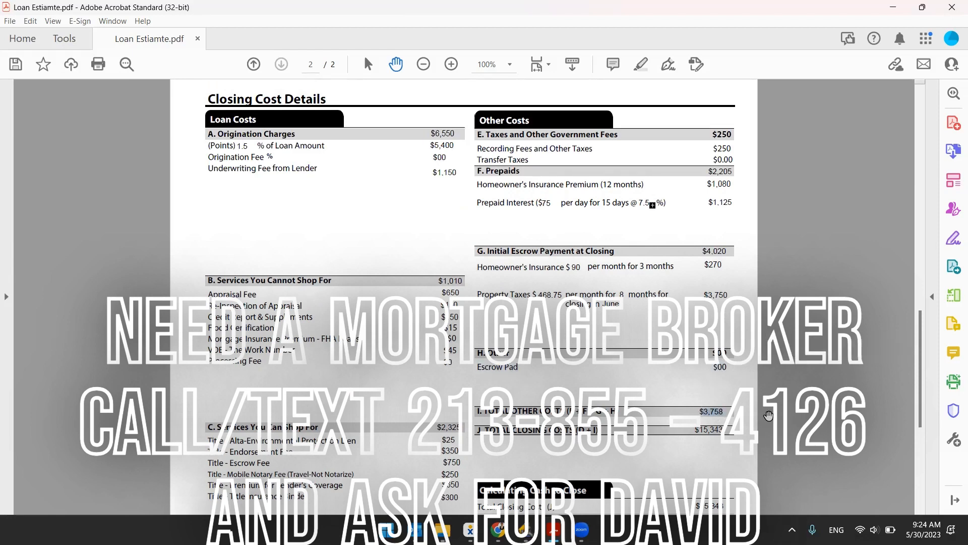
pyautogui.press('BackSpace')
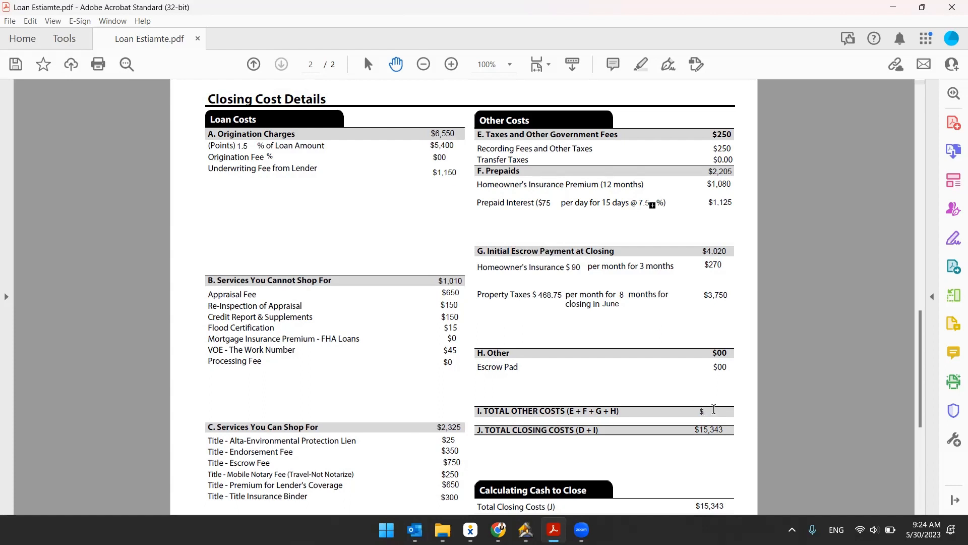
pyautogui.write('6,475')
# - Set the section J total closing costs to $16,360 and the closing costs financed to $00
pyautogui.scroll(-1, 816, 389)
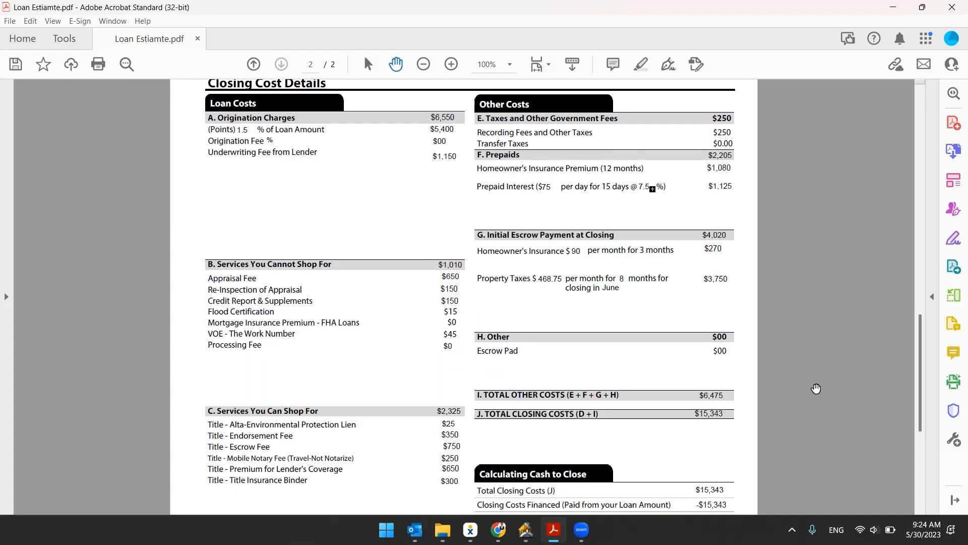
pyautogui.scroll(-5, 816, 388)
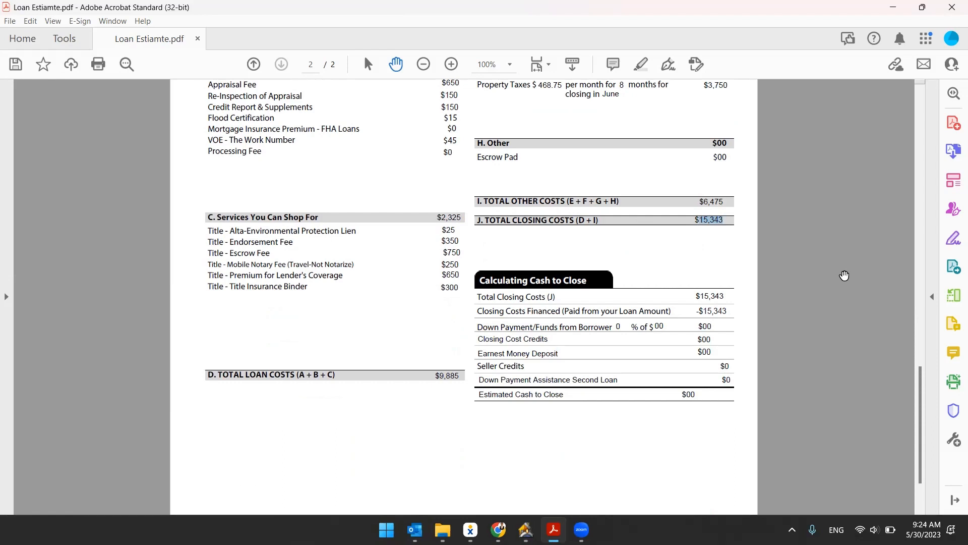
pyautogui.write('16,360')
pyautogui.click(845, 276)
pyautogui.click(697, 311)
pyautogui.press('Delete')
pyautogui.press('Tab')
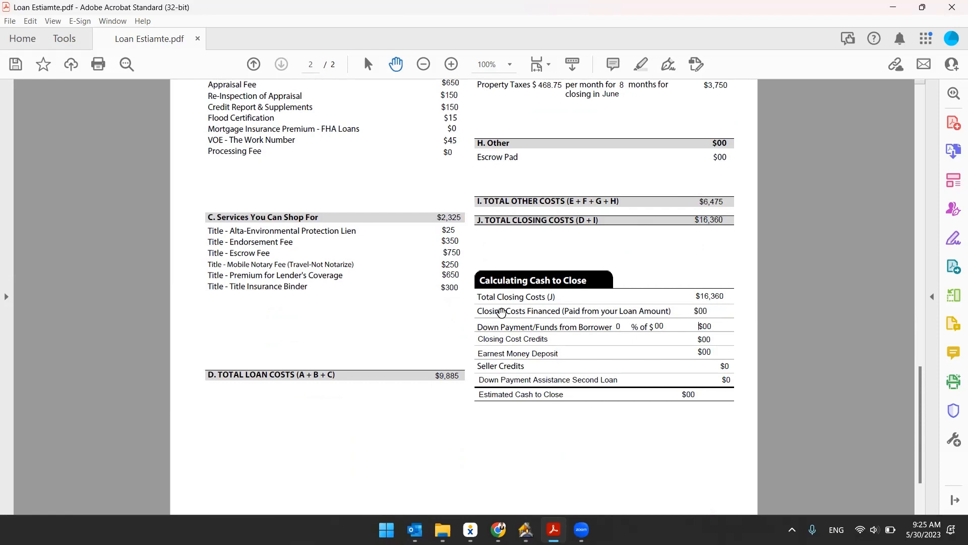
# - Set the down payment from the borrower to 20% of $450,000, with an amount of $90,000
pyautogui.click(619, 327)
pyautogui.write('20')
pyautogui.press('Tab')
pyautogui.write('450,000')
pyautogui.moveTo(704, 324); pyautogui.dragTo(735, 328)
pyautogui.write('90,000')
# - Remove the leading spaces before the seller credits and down payment assistance amounts to align them with the amounts above
pyautogui.moveTo(701, 337); pyautogui.dragTo(722, 339)
pyautogui.click(717, 366)
pyautogui.press('BackSpace')
pyautogui.press('BackSpace')
pyautogui.press('BackSpace')
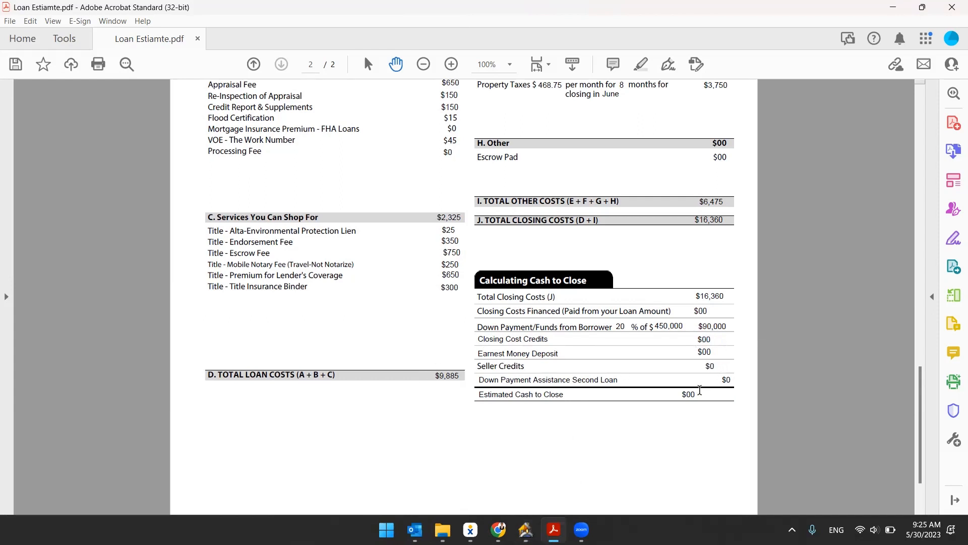
pyautogui.press('BackSpace')
pyautogui.press('BackSpace')
pyautogui.press('BackSpace')
pyautogui.click(710, 378)
pyautogui.press('BackSpace')
pyautogui.press('BackSpace')
pyautogui.press('BackSpace')
pyautogui.press('BackSpace')
pyautogui.press('BackSpace')
pyautogui.press('BackSpace')
pyautogui.press('BackSpace')
pyautogui.press('BackSpace')
pyautogui.press('BackSpace')
# - Set the estimated cash to close to $106,360 in the Calculating Cash to Close section
pyautogui.click(715, 399)
pyautogui.moveTo(700, 296); pyautogui.dragTo(708, 296)
pyautogui.moveTo(687, 394); pyautogui.dragTo(767, 399)
pyautogui.press('BackSpace')
pyautogui.write('106,360')
# - Check the estimated closing costs and cash to close in the Costs at Closing section on page 1
pyautogui.scroll(10, 686, 418)
pyautogui.scroll(3, 552, 382)
pyautogui.scroll(3, 551, 382)
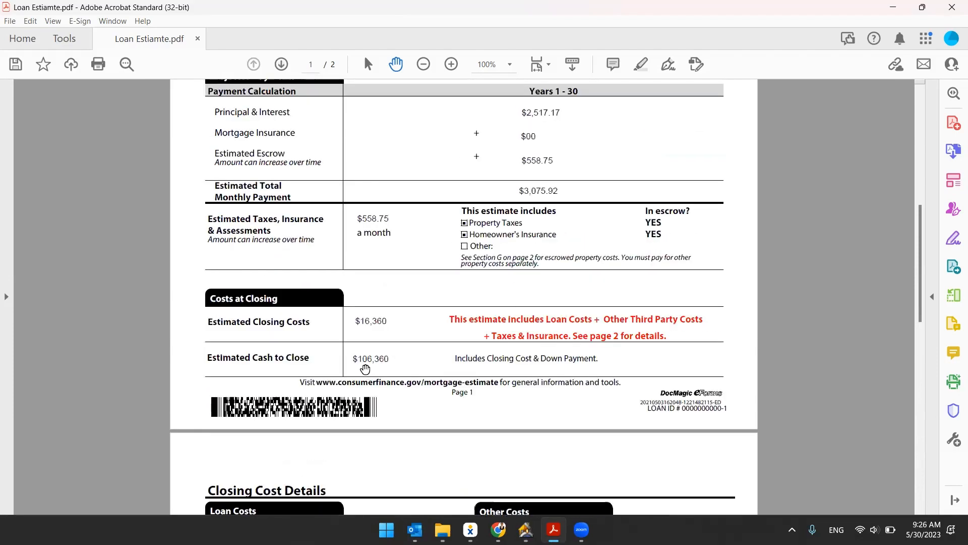
pyautogui.moveTo(358, 359); pyautogui.dragTo(416, 361)
pyautogui.scroll(-10, 777, 420)
pyautogui.scroll(-10, 776, 420)
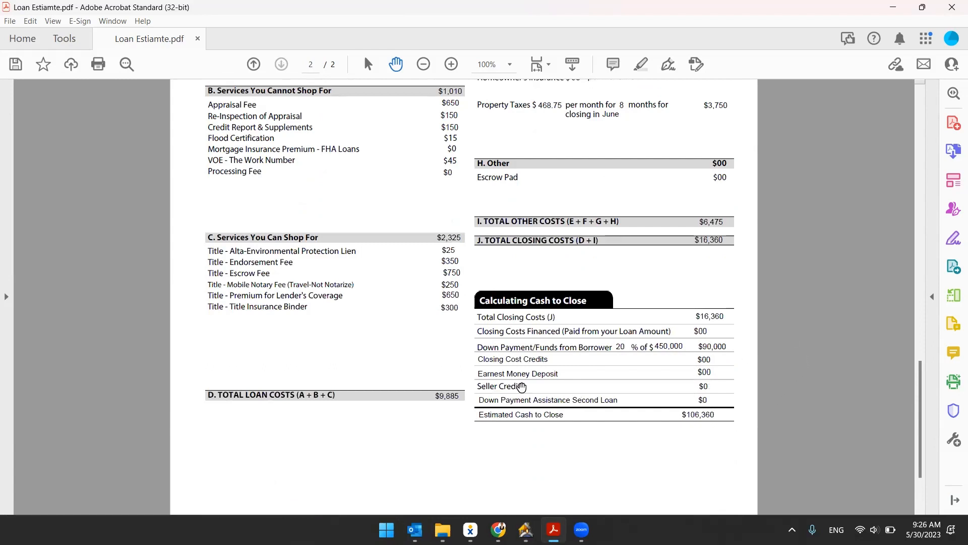
# - Set the earnest money deposit to -$10,000 in the Calculating Cash to Close section
pyautogui.moveTo(499, 374); pyautogui.dragTo(588, 386)
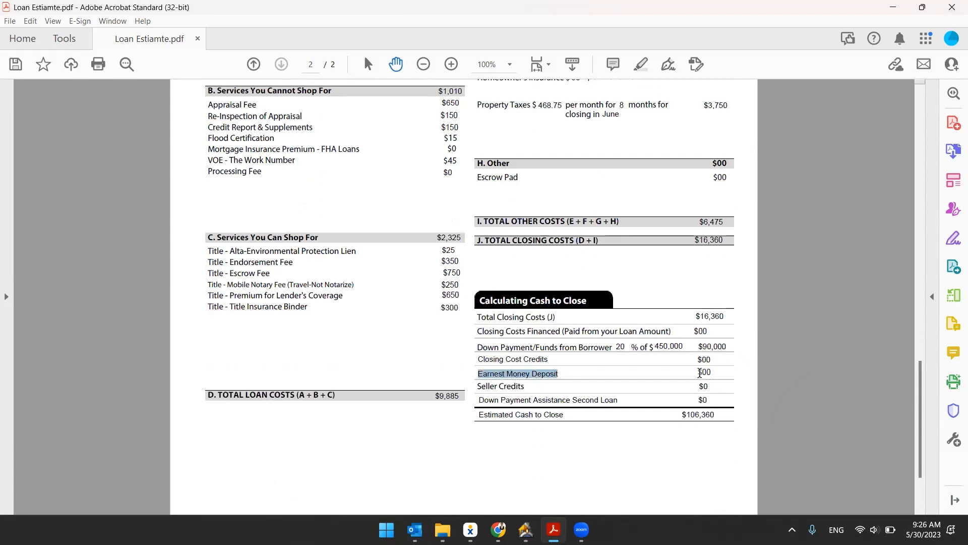
pyautogui.click(702, 376)
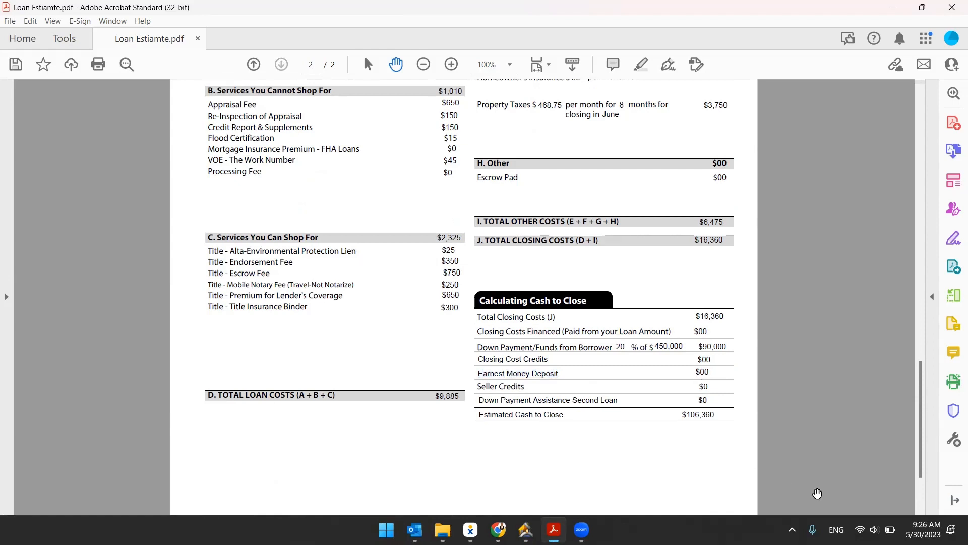
pyautogui.write('-')
pyautogui.press('Delete')
pyautogui.press('Delete')
pyautogui.write('10,000')
# - Set the estimated cash to close to $96,360 and review both pages of the Loan Estimate in full screen
pyautogui.moveTo(711, 415); pyautogui.dragTo(685, 414)
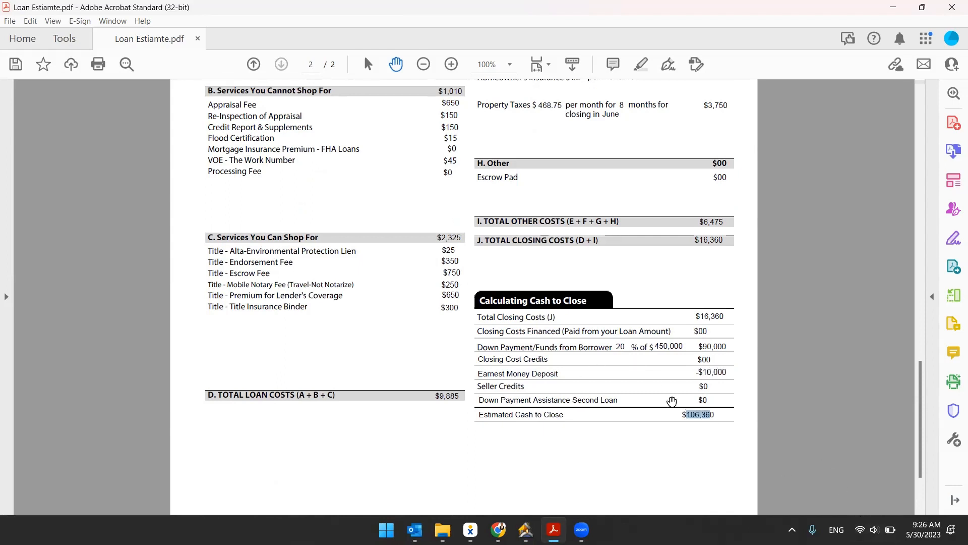
pyautogui.press('Delete')
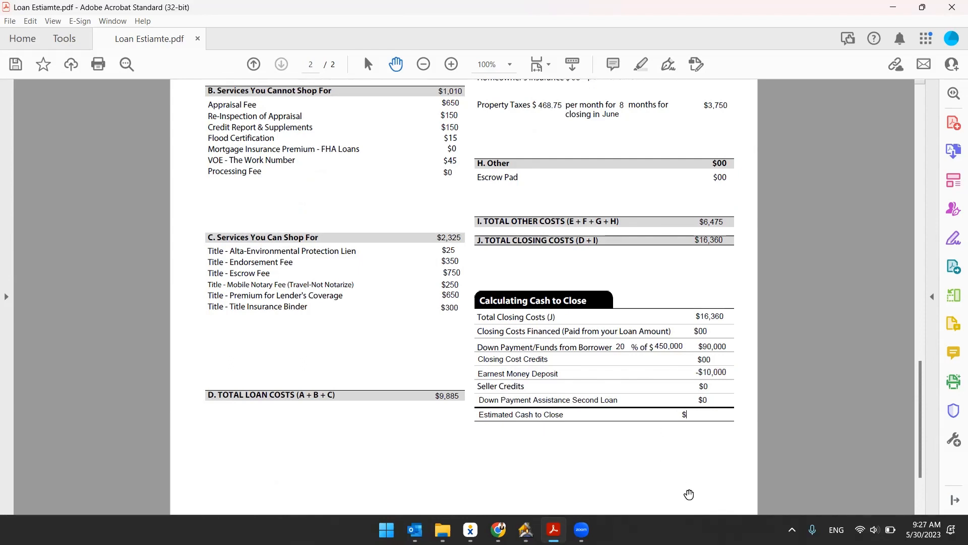
pyautogui.write('96,360')
pyautogui.doubleClick(708, 372)
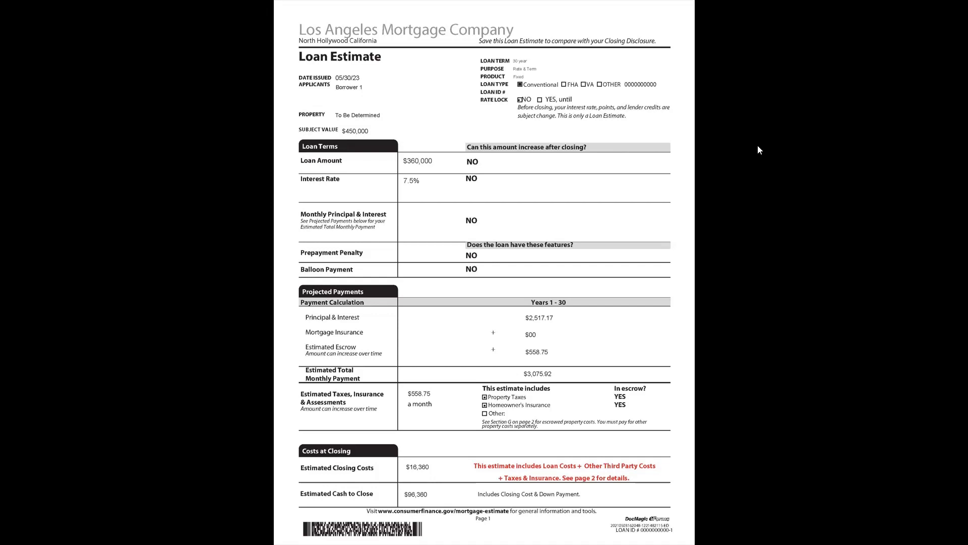
pyautogui.press('pagedown')
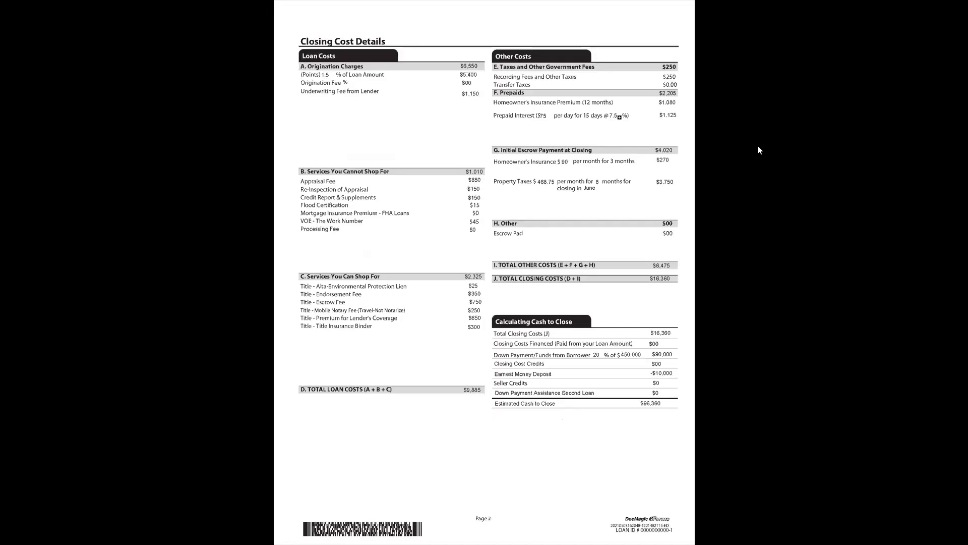